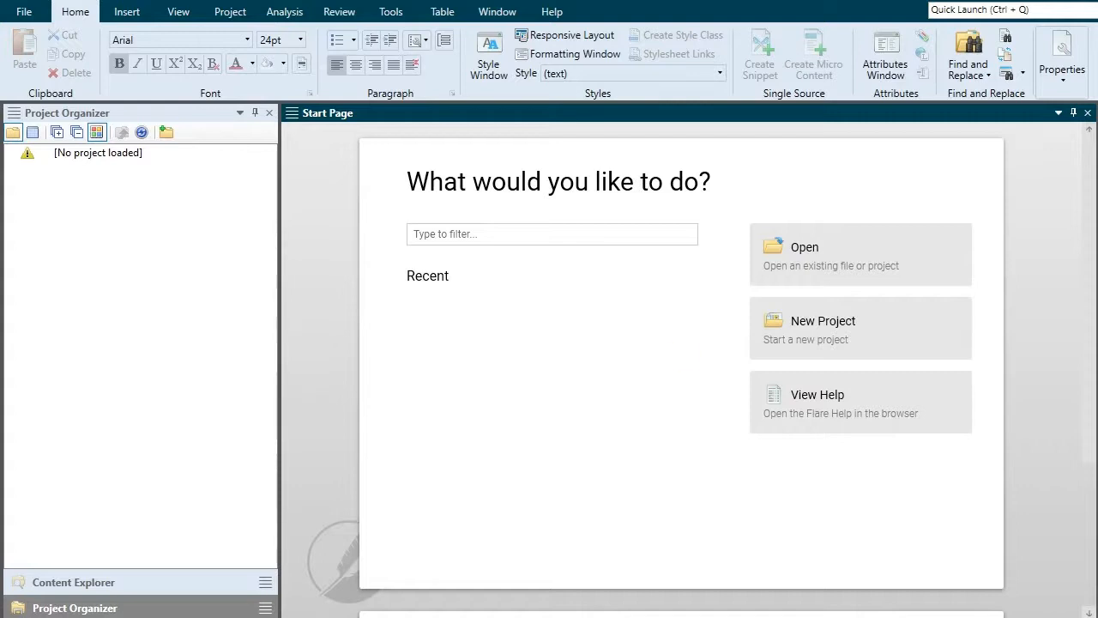
Step: Start a new project named Brand New Project in English (United States), and proceed to choosing its source
{"action": "left_click", "coordinate": [783, 316]}
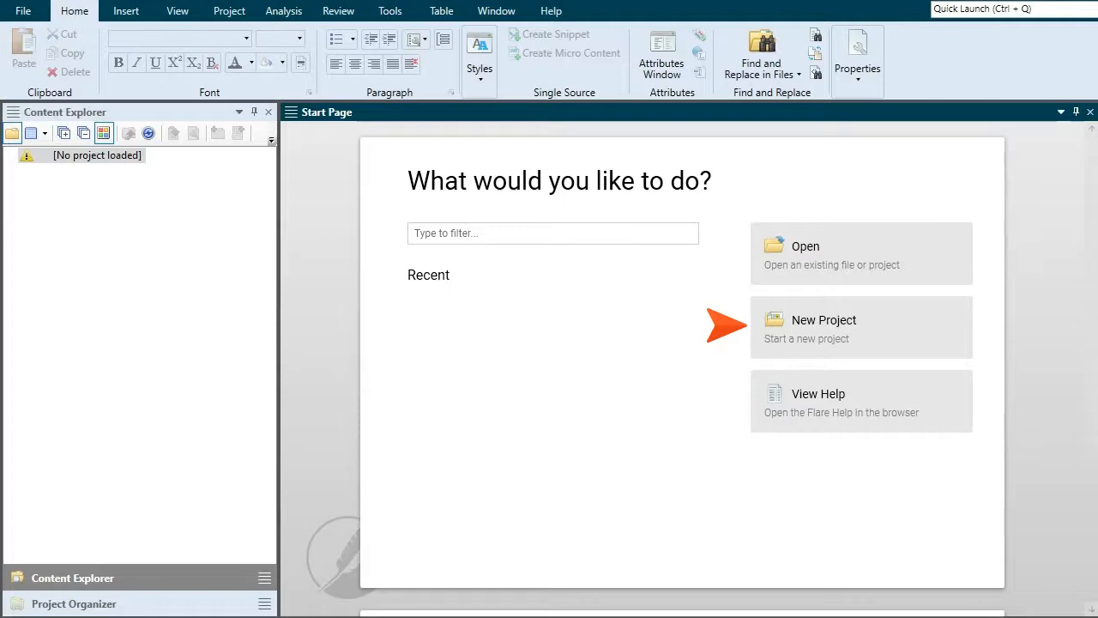
{"action": "left_click", "coordinate": [26, 11]}
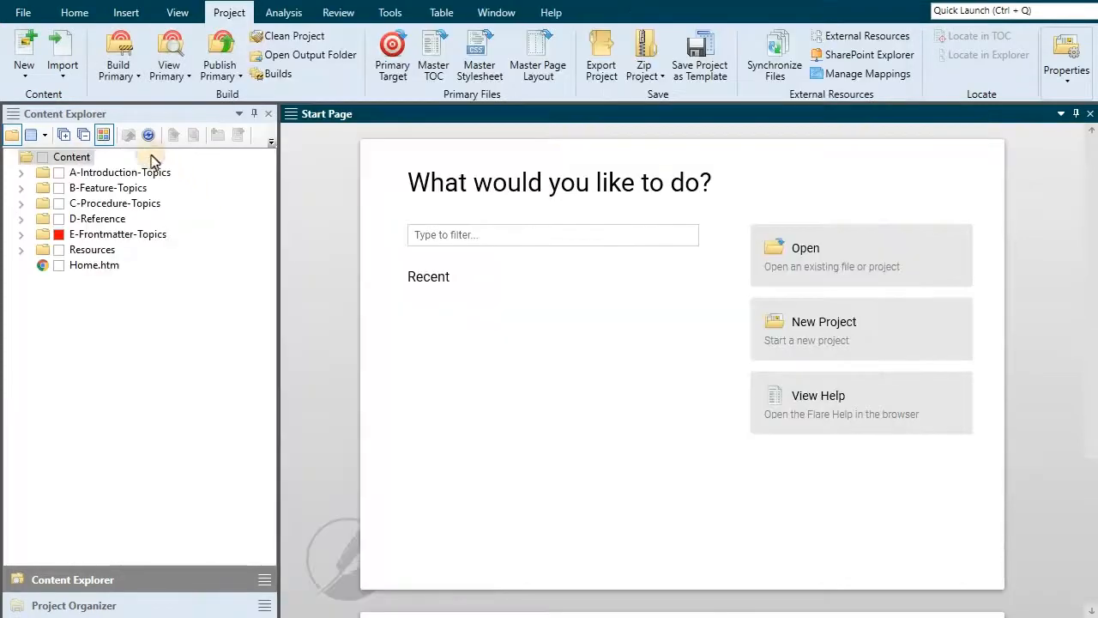
{"action": "left_click", "coordinate": [63, 69]}
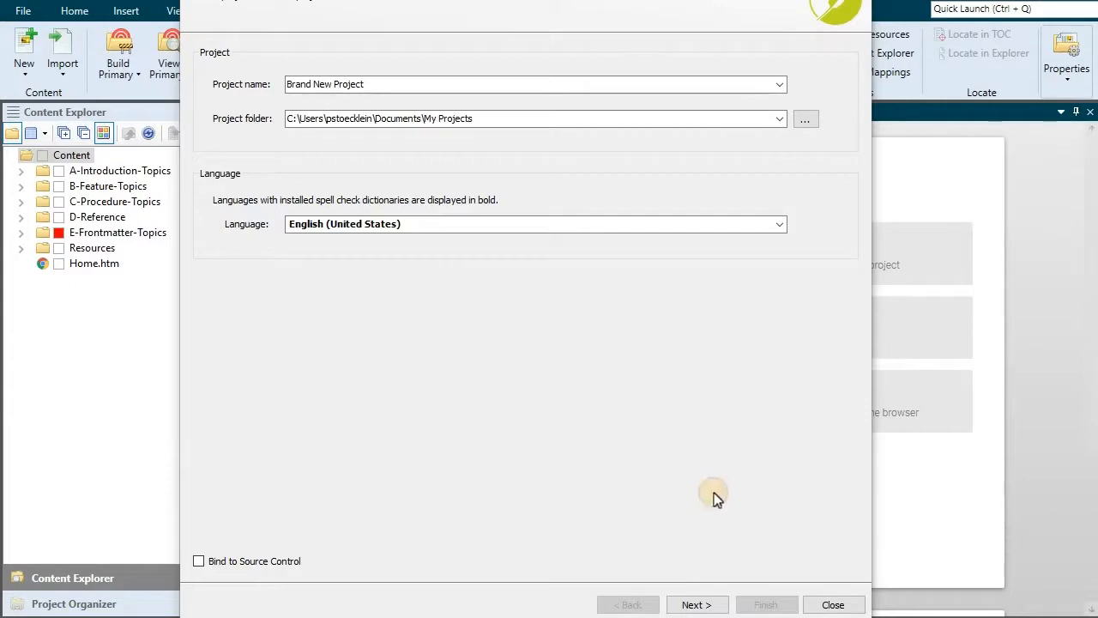
{"action": "left_click", "coordinate": [697, 604]}
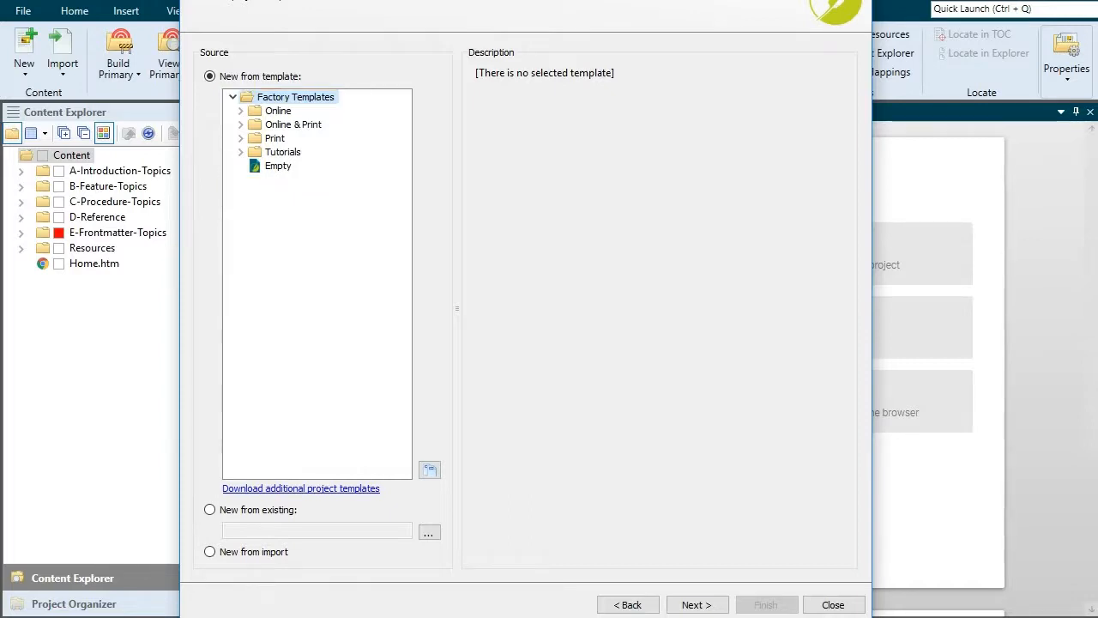
Step: Review the Empty template, pick one from the Online factory templates, and browse the gallery of downloadable project templates
{"action": "left_click", "coordinate": [276, 167]}
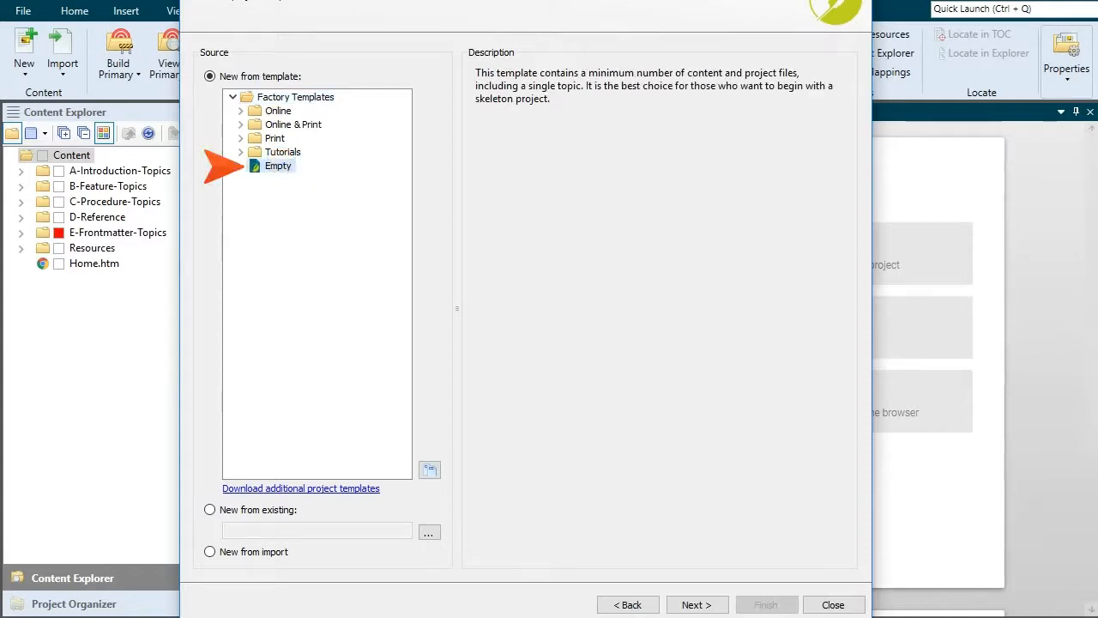
{"action": "left_click", "coordinate": [241, 111]}
{"action": "left_click", "coordinate": [283, 138]}
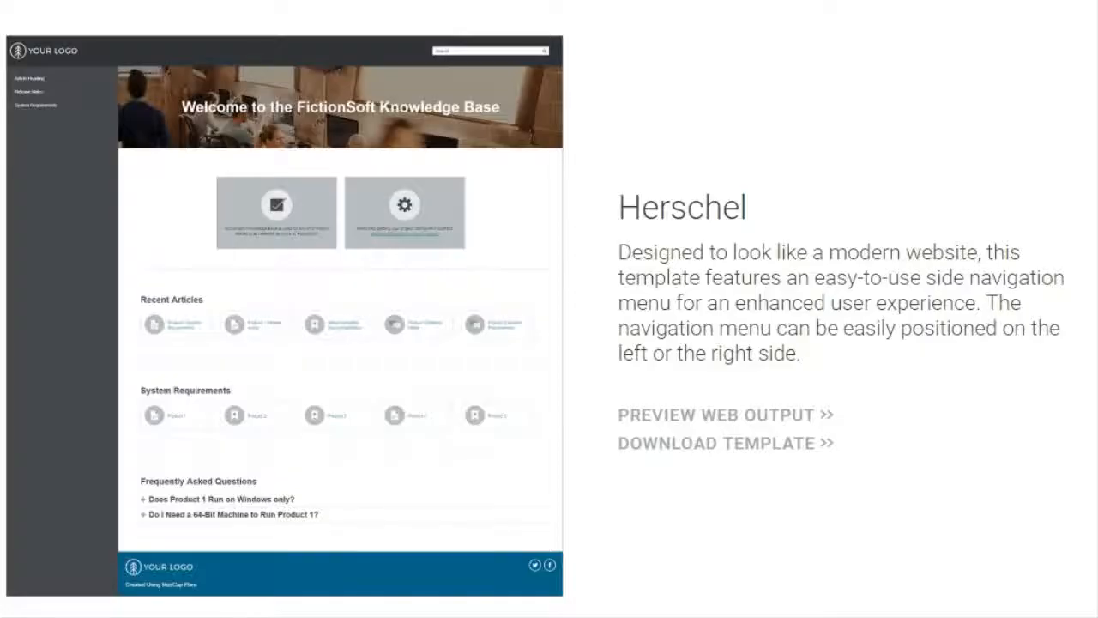
{"action": "scroll", "coordinate": [550, 309], "scroll_direction": "down", "scroll_amount": 5}
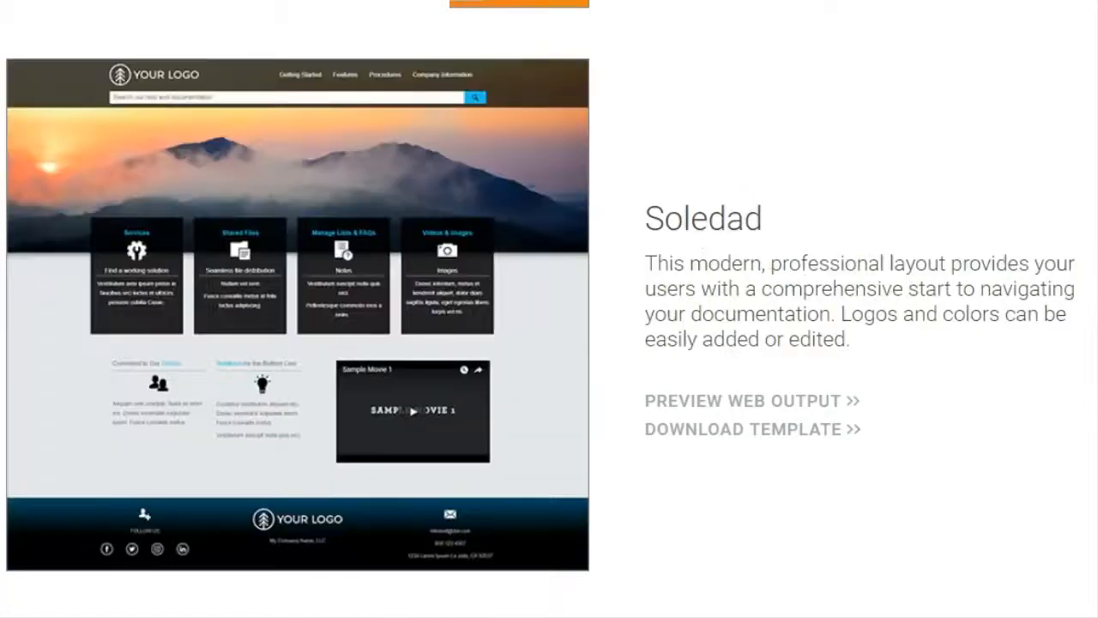
{"action": "scroll", "coordinate": [549, 309], "scroll_direction": "down", "scroll_amount": 6}
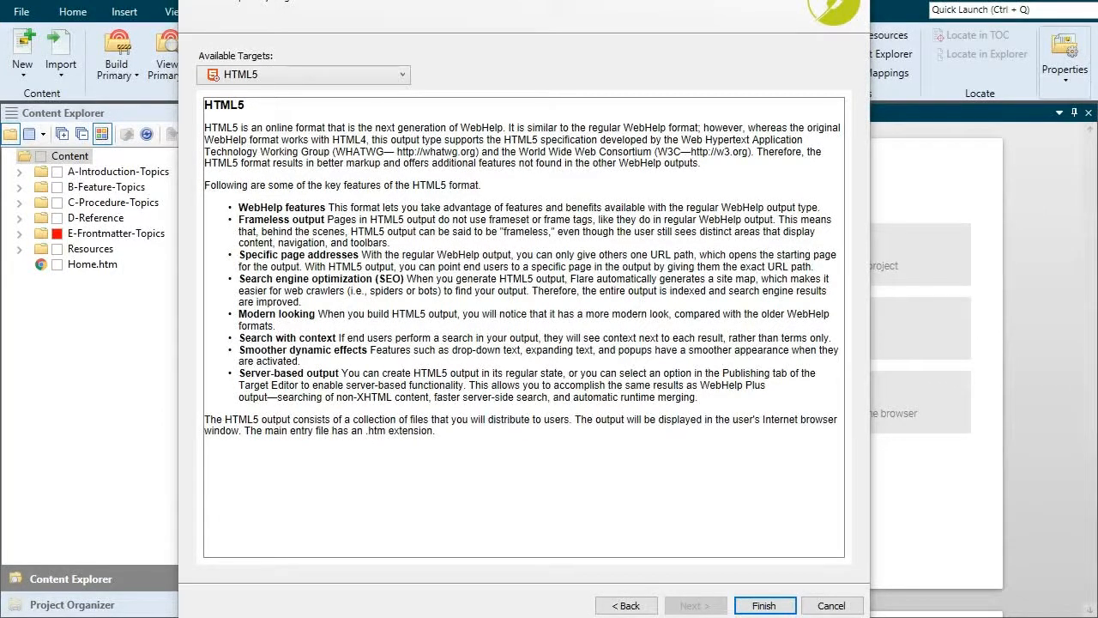
Step: Open the wizard's list of available targets, and make HTML5 - 2 the project's primary target
{"action": "left_click", "coordinate": [319, 77]}
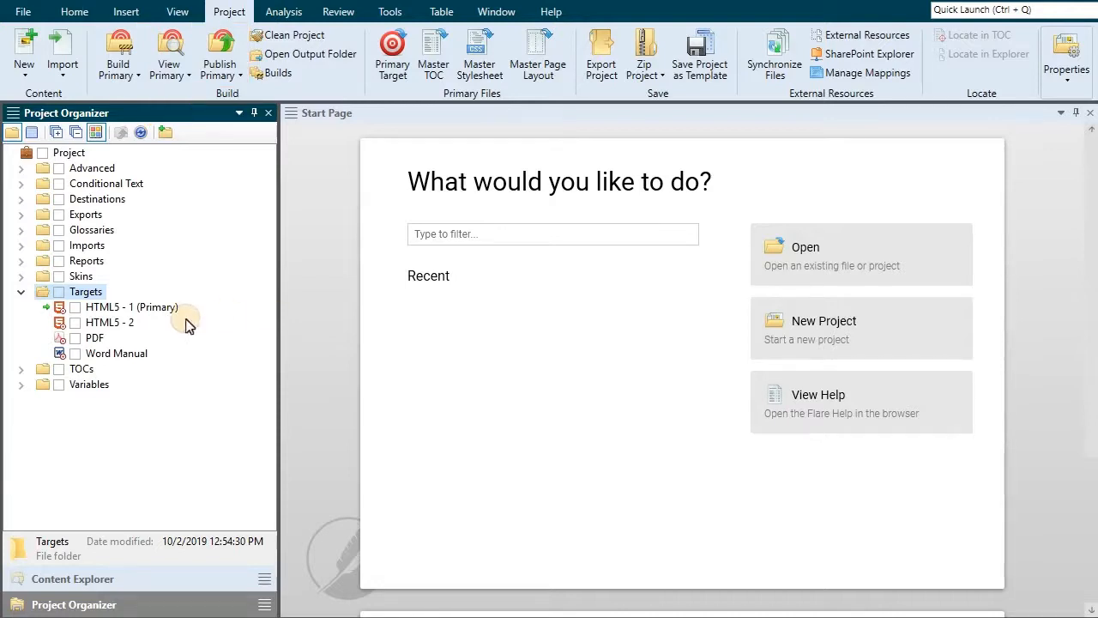
{"action": "right_click", "coordinate": [119, 324]}
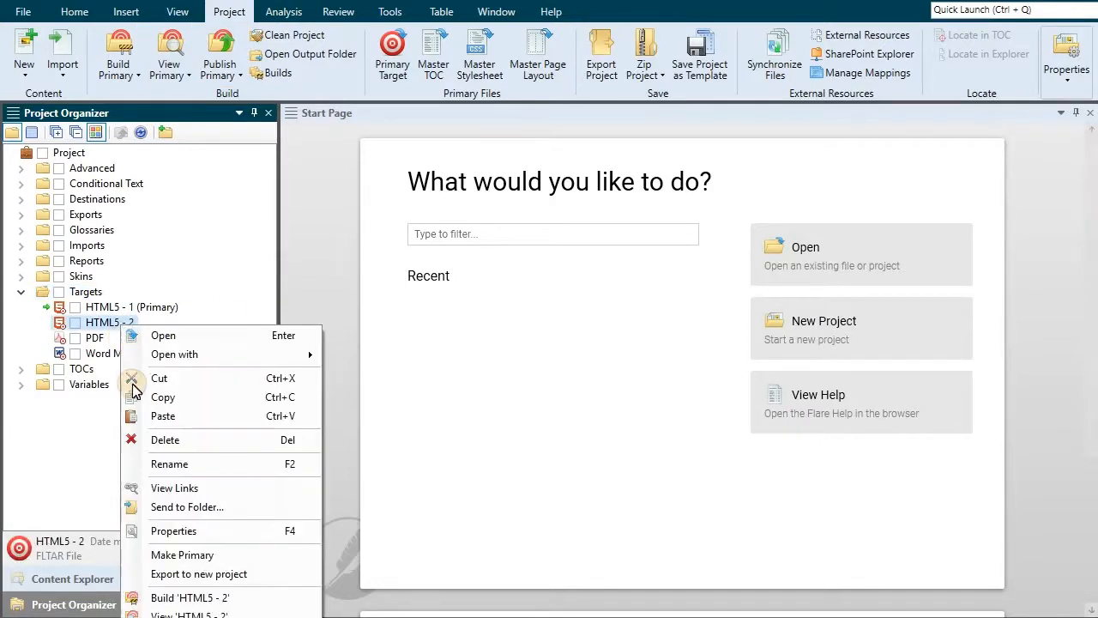
{"action": "left_click", "coordinate": [165, 554]}
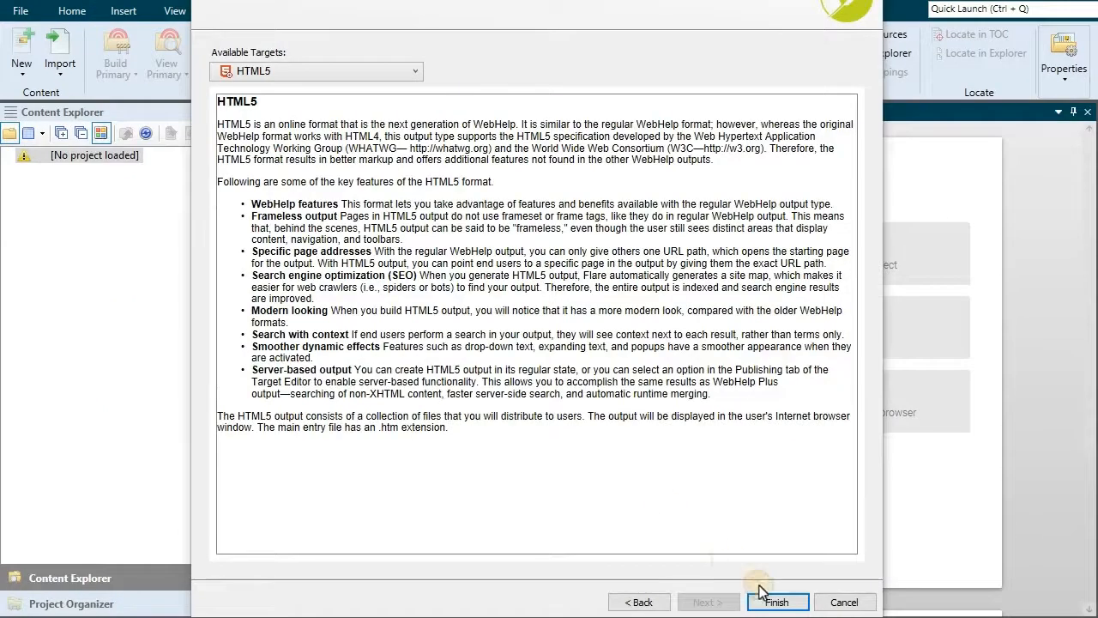
Step: Finish creating the project with the HTML5 target, and delete Template Instructions.pdf from its content
{"action": "left_click", "coordinate": [772, 599]}
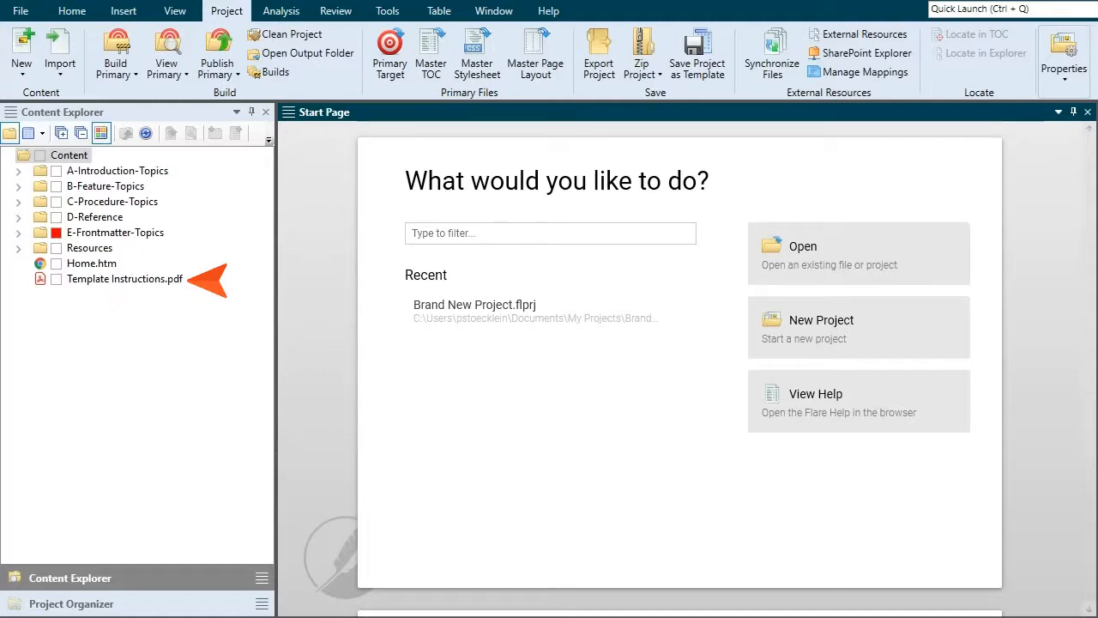
{"action": "left_click", "coordinate": [146, 281]}
{"action": "key", "text": "Delete"}
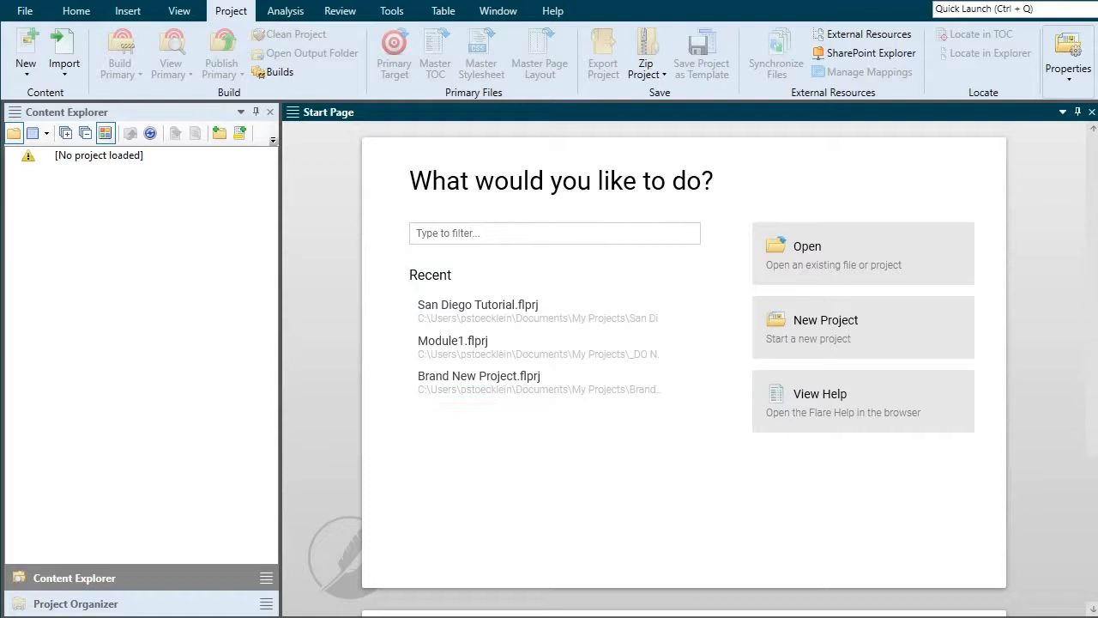
Step: Open the recent San Diego Tutorial project, and pin Brand New Project and Module1 in the recent projects list
{"action": "left_click", "coordinate": [429, 311]}
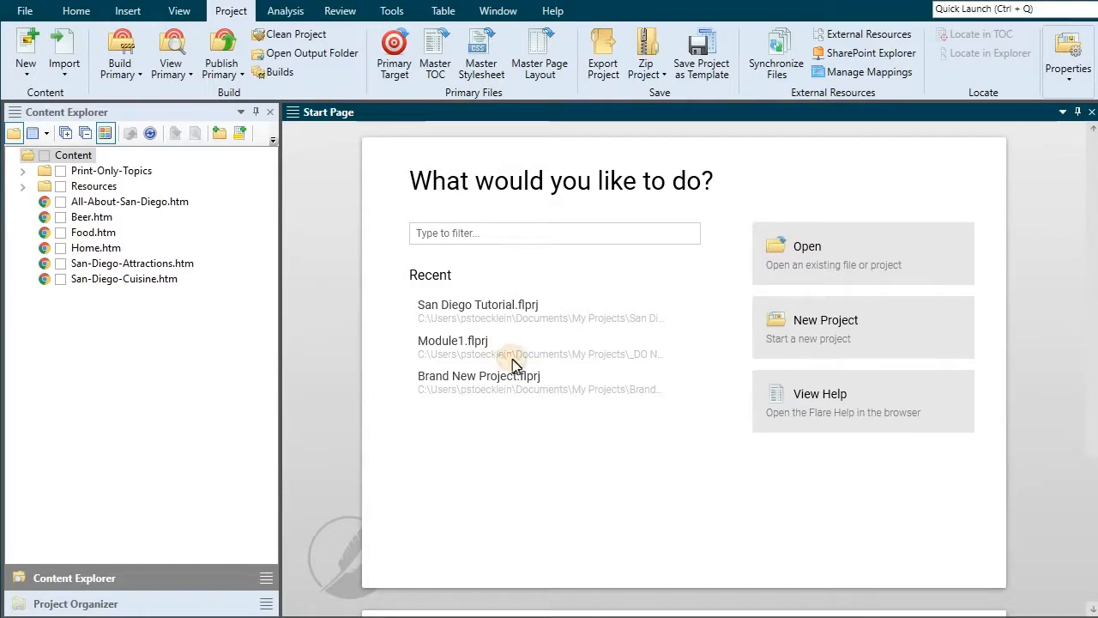
{"action": "left_click", "coordinate": [693, 382]}
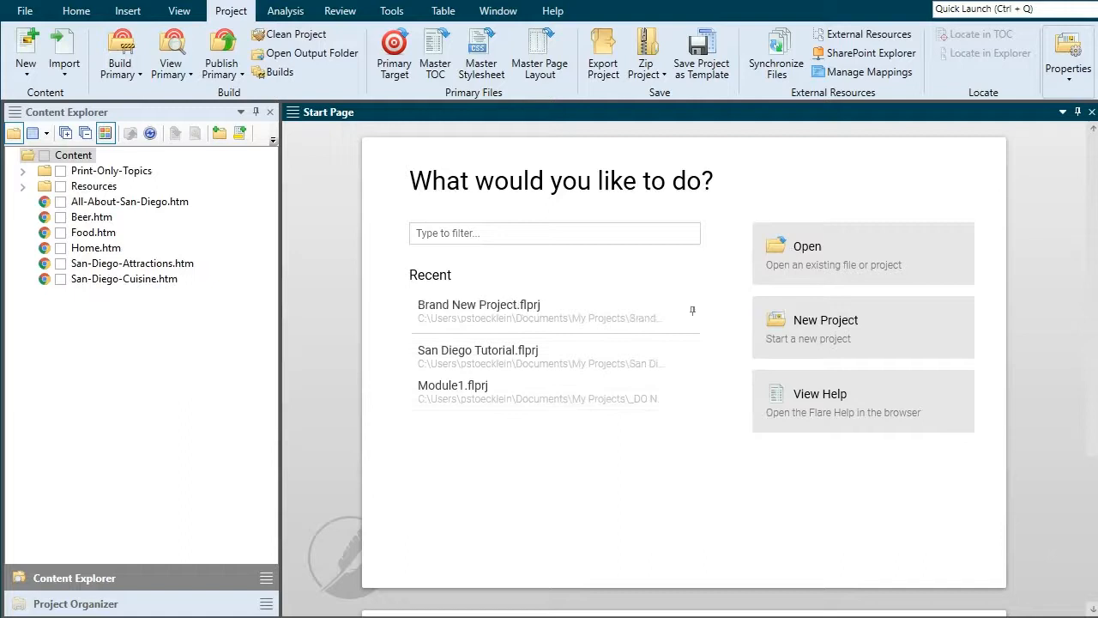
{"action": "left_click", "coordinate": [693, 384]}
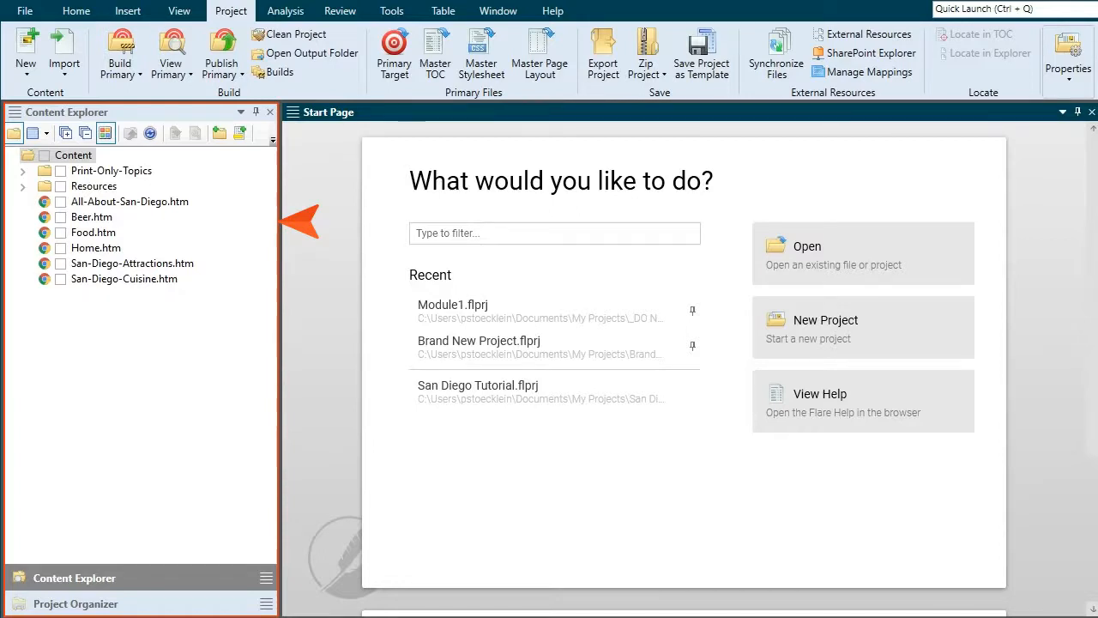
Step: Reposition the Project Organizer above the Content Explorer in the docked stack, and display its project folders
{"action": "left_click", "coordinate": [161, 603]}
{"action": "left_click_drag", "start_coordinate": [161, 604], "coordinate": [157, 405]}
{"action": "left_click_drag", "start_coordinate": [157, 405], "coordinate": [157, 405]}
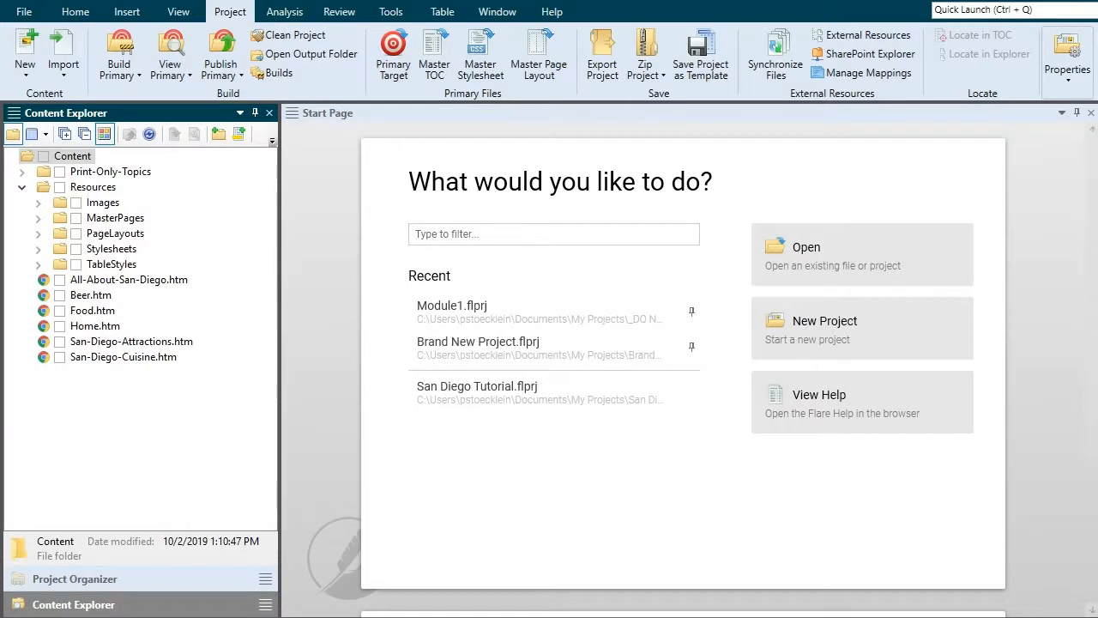
{"action": "left_click", "coordinate": [107, 581]}
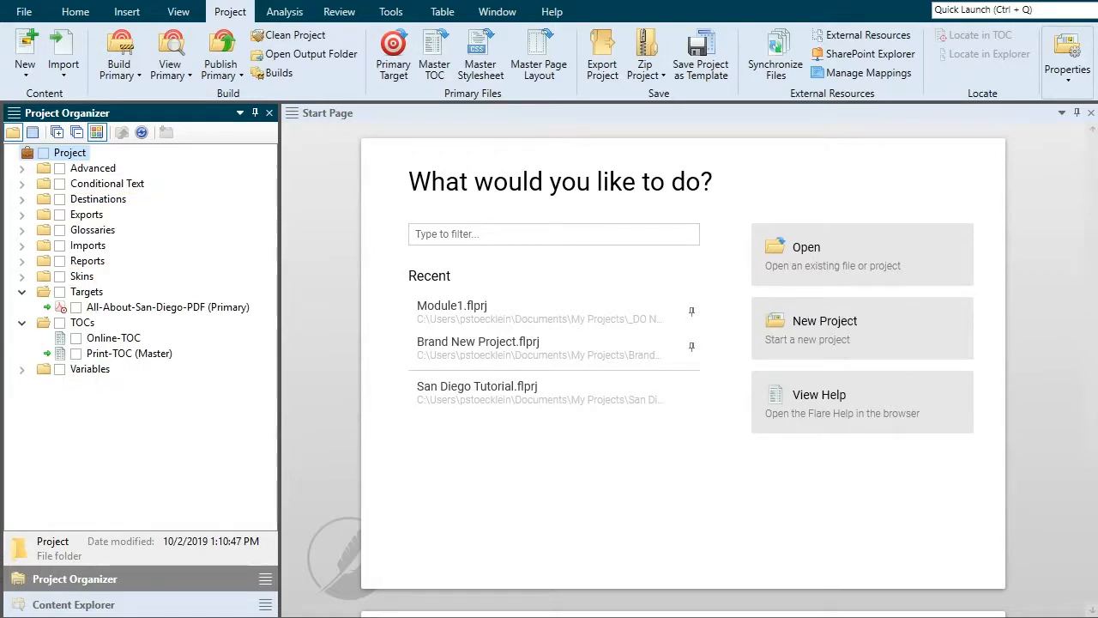
Step: Check the commands available for the TOCs folder, and open the All-About-San-Diego-PDF target for viewing
{"action": "right_click", "coordinate": [81, 323]}
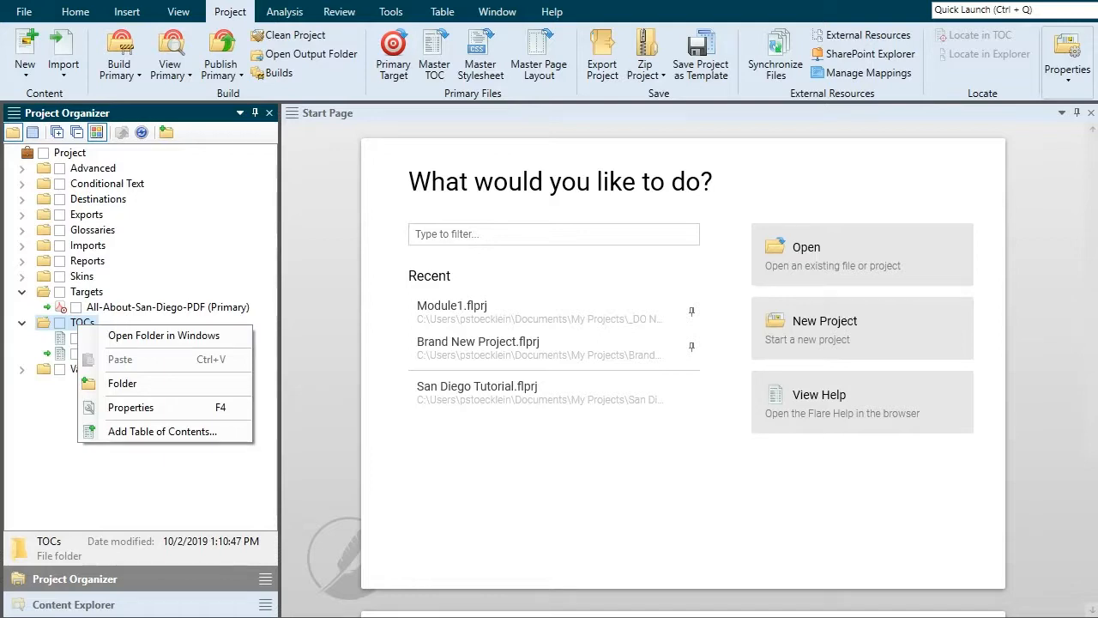
{"action": "key", "text": "Escape"}
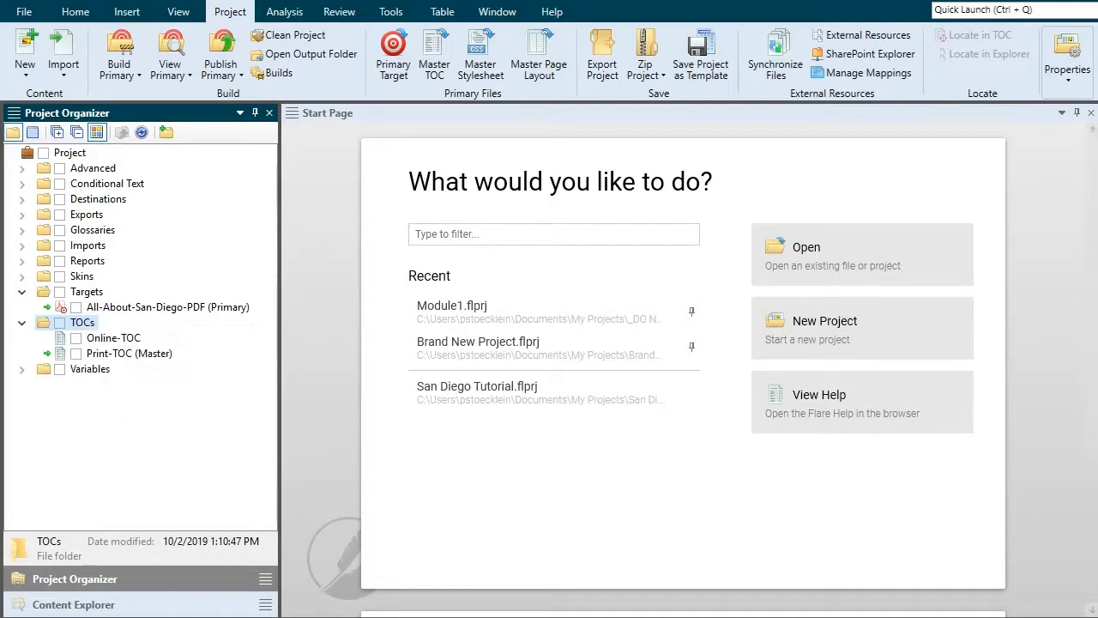
{"action": "double_click", "coordinate": [112, 306]}
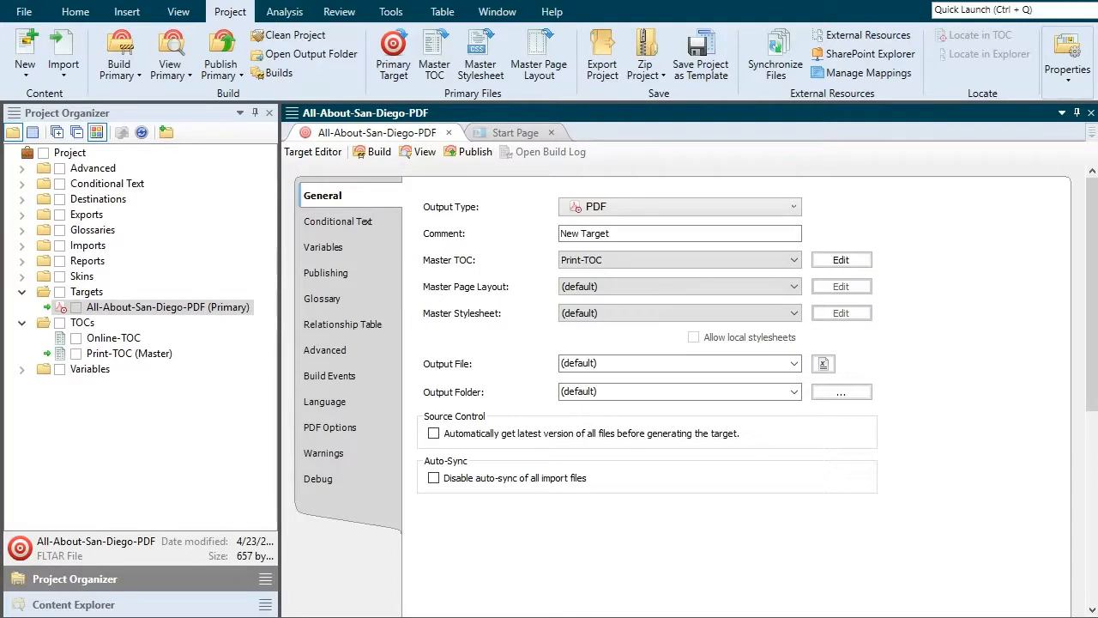
Step: Open the All-About-San-Diego.htm topic from the Content Explorer, and check its marker and tag display options
{"action": "left_click", "coordinate": [81, 604]}
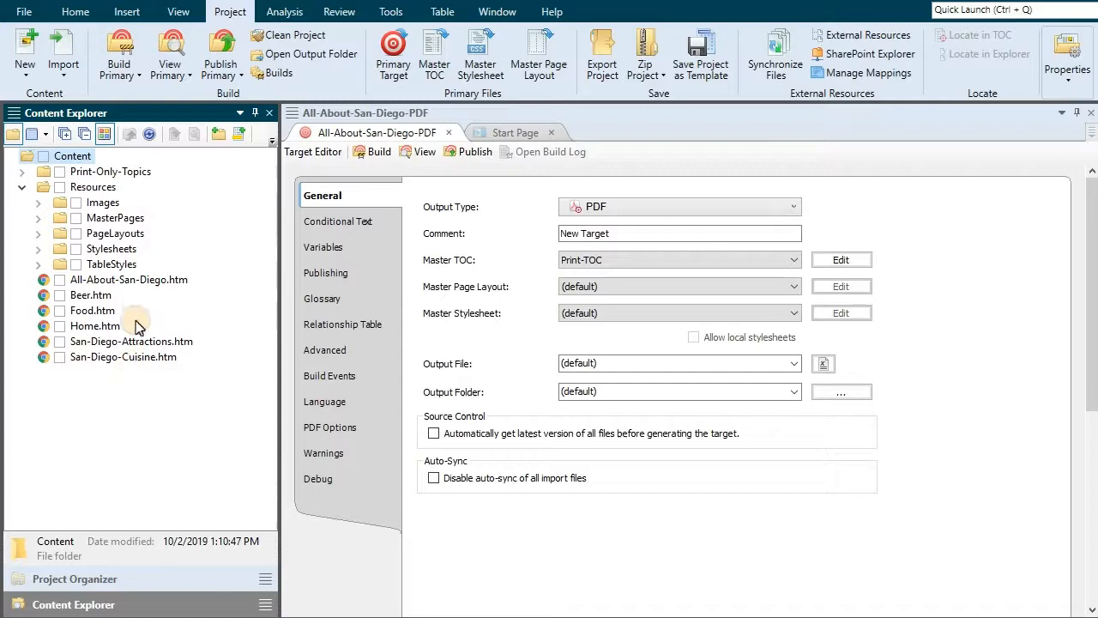
{"action": "double_click", "coordinate": [139, 285]}
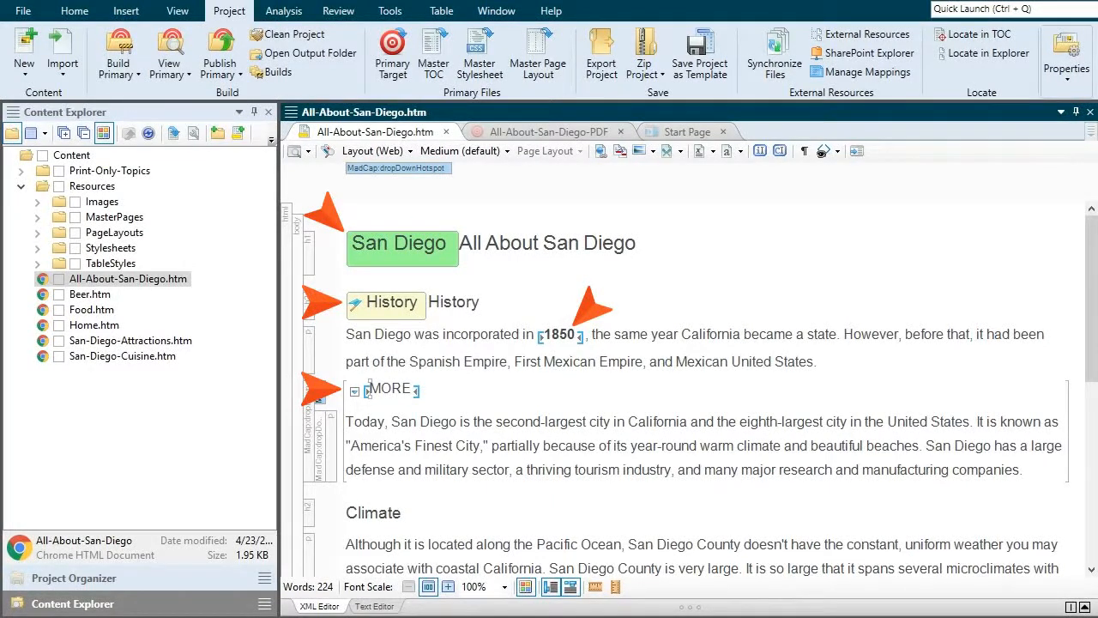
{"action": "left_click", "coordinate": [825, 151]}
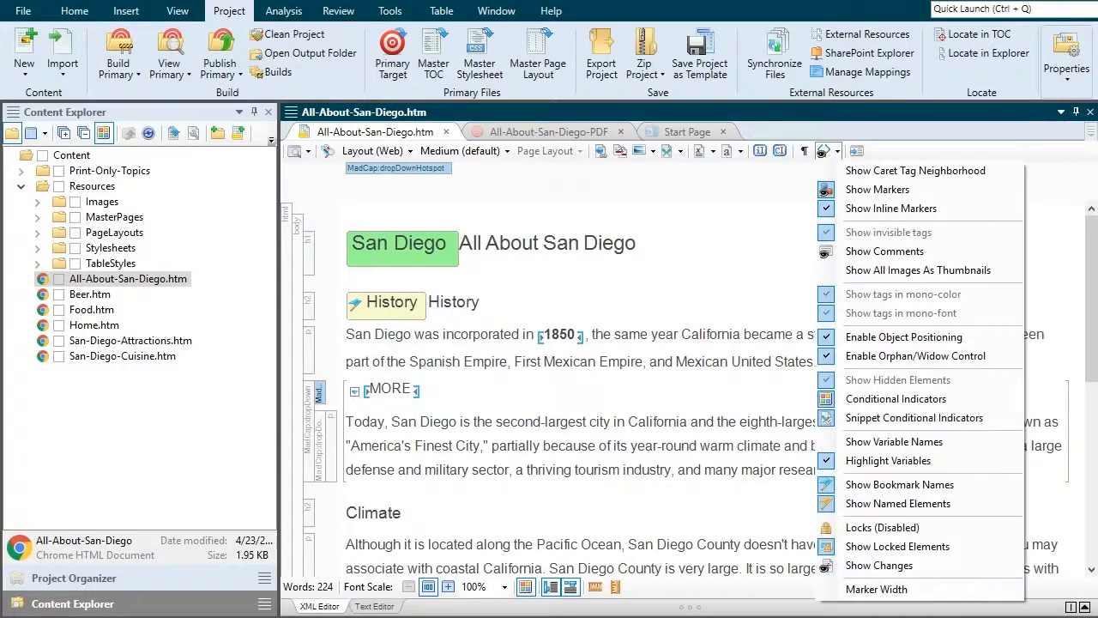
{"action": "key", "text": "Escape"}
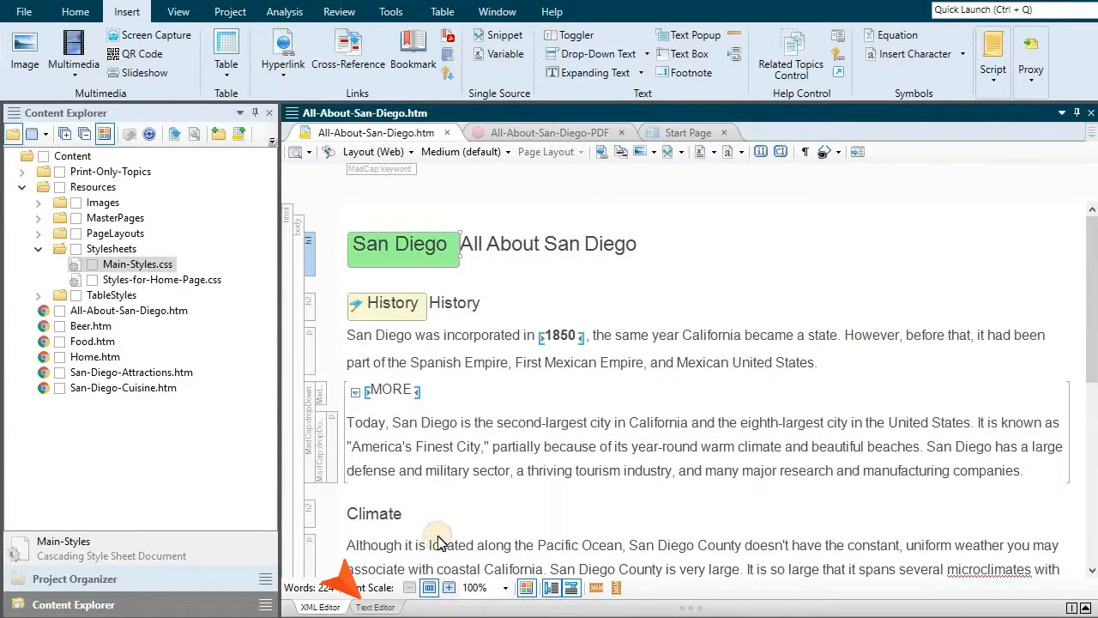
Step: View the topic's source code in the Text Editor, and return to the XML Editor to check the list formats
{"action": "left_click", "coordinate": [375, 607]}
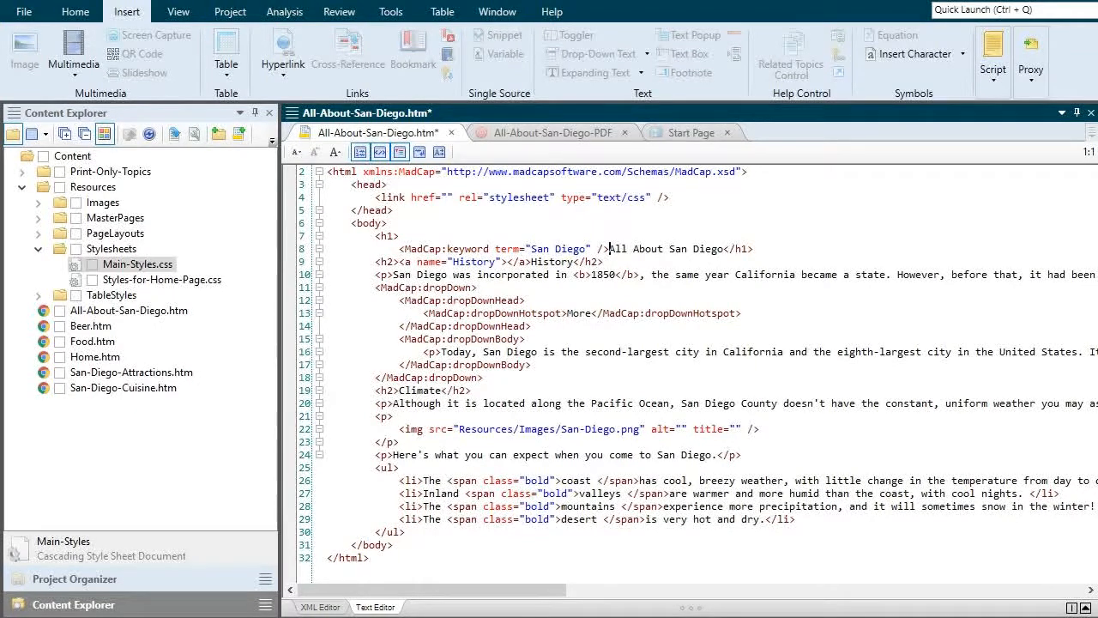
{"action": "left_click", "coordinate": [320, 607]}
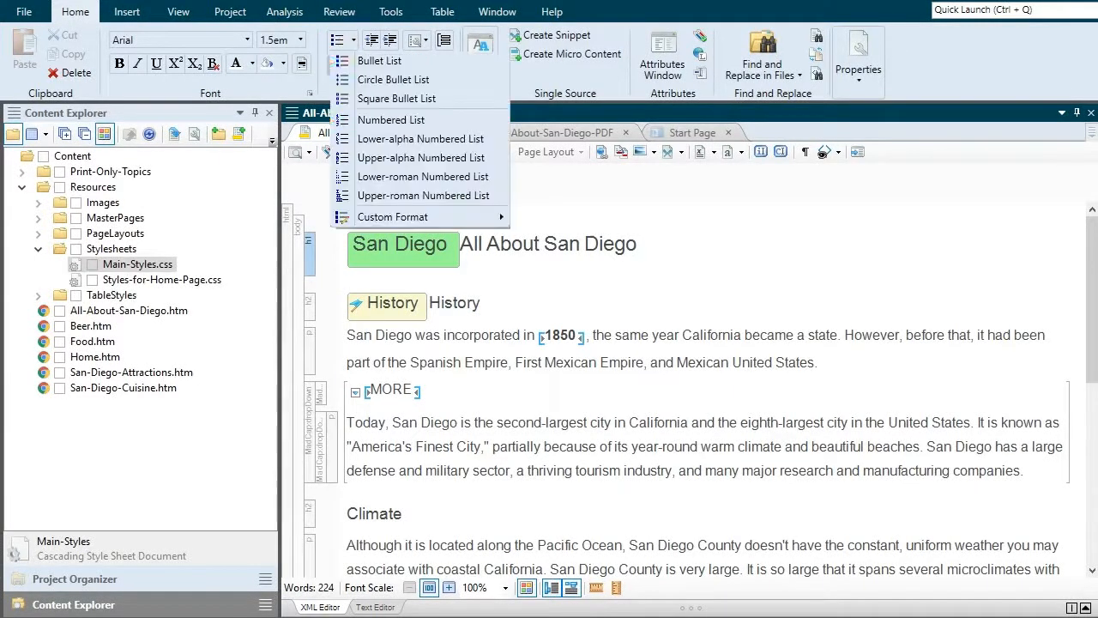
{"action": "left_click", "coordinate": [350, 40]}
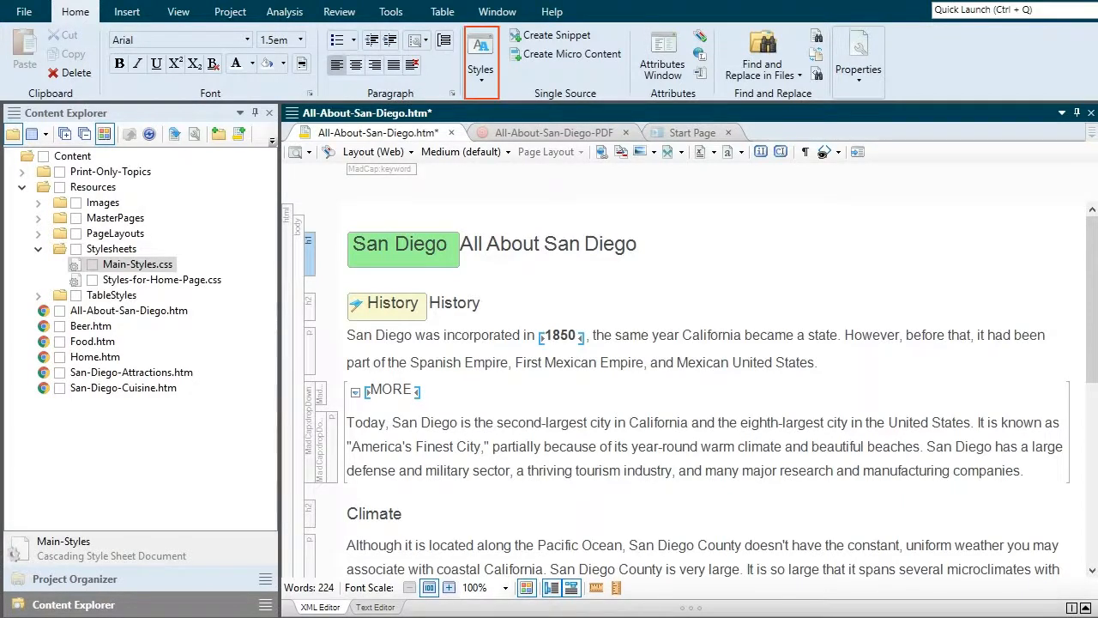
Step: Show the Style Window beside the topic, and open the Main-Styles.css stylesheet
{"action": "left_click", "coordinate": [480, 72]}
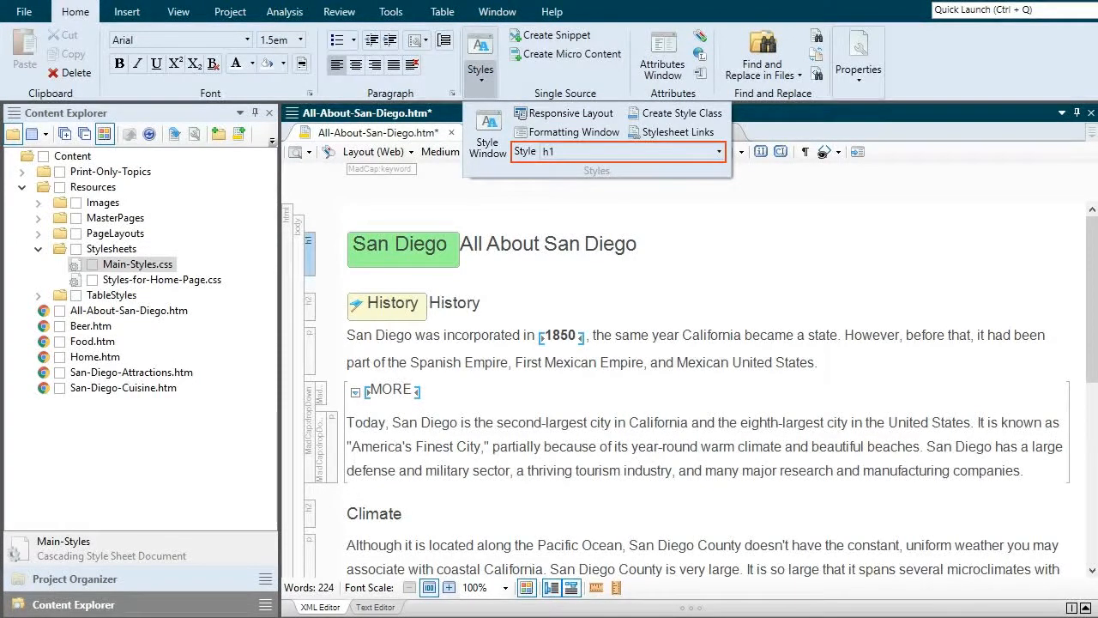
{"action": "left_click", "coordinate": [488, 133]}
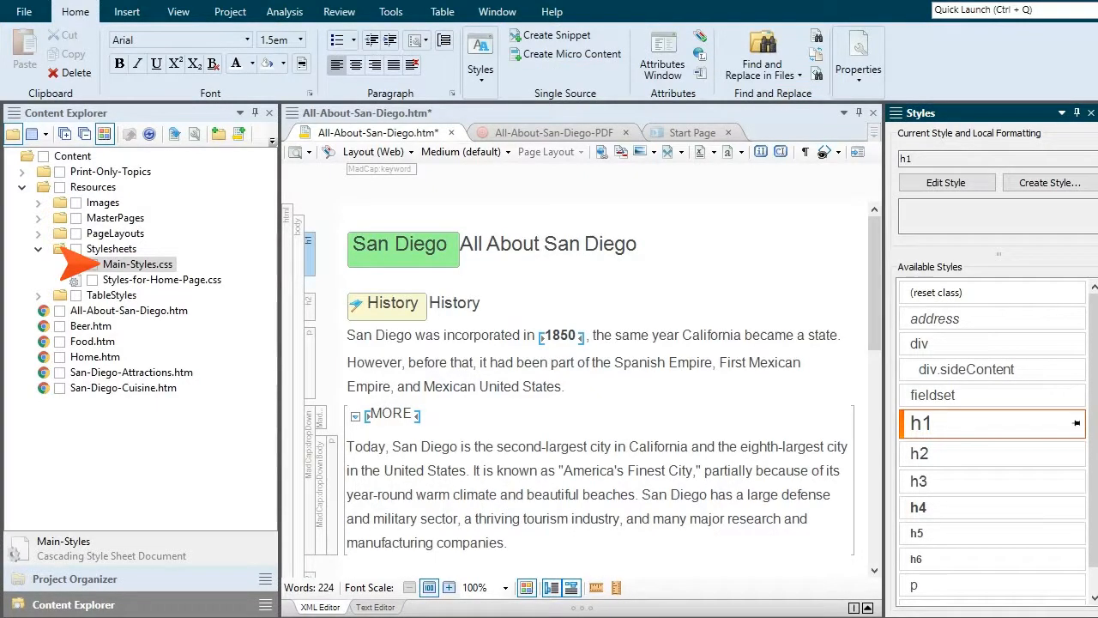
{"action": "double_click", "coordinate": [146, 264]}
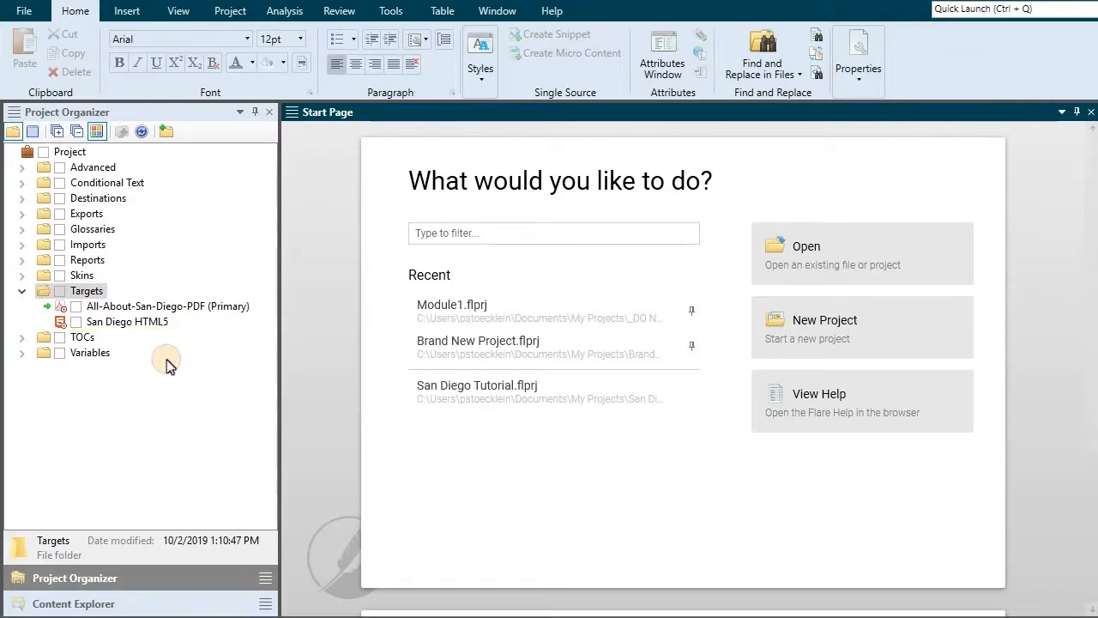
Step: Open the San Diego HTML5 target, and check which of the project's targets can be built
{"action": "double_click", "coordinate": [144, 325]}
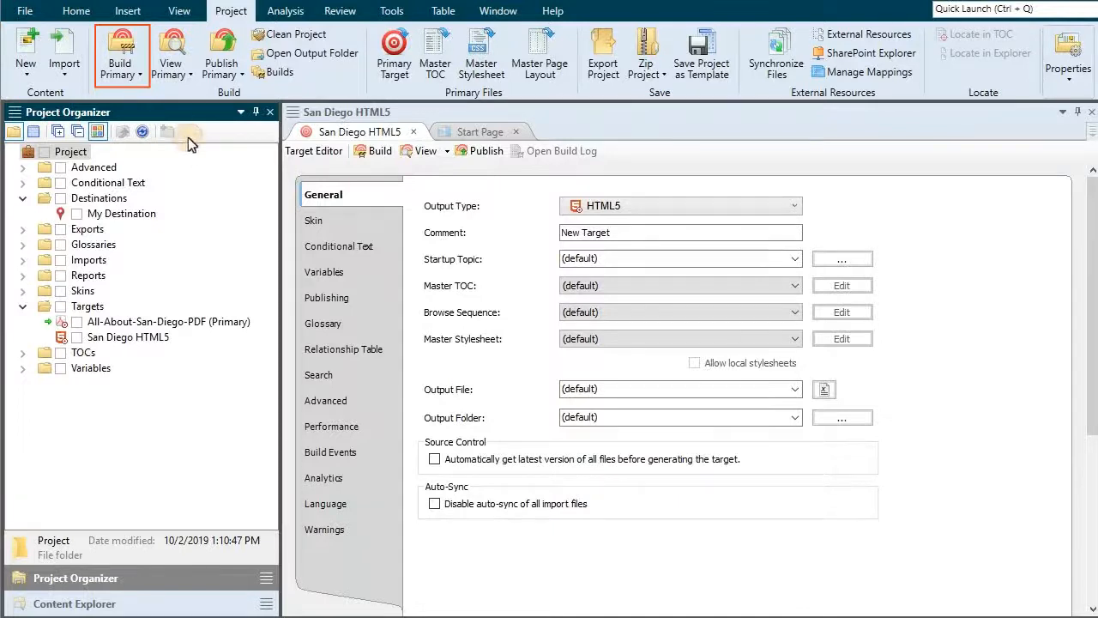
{"action": "left_click", "coordinate": [120, 72]}
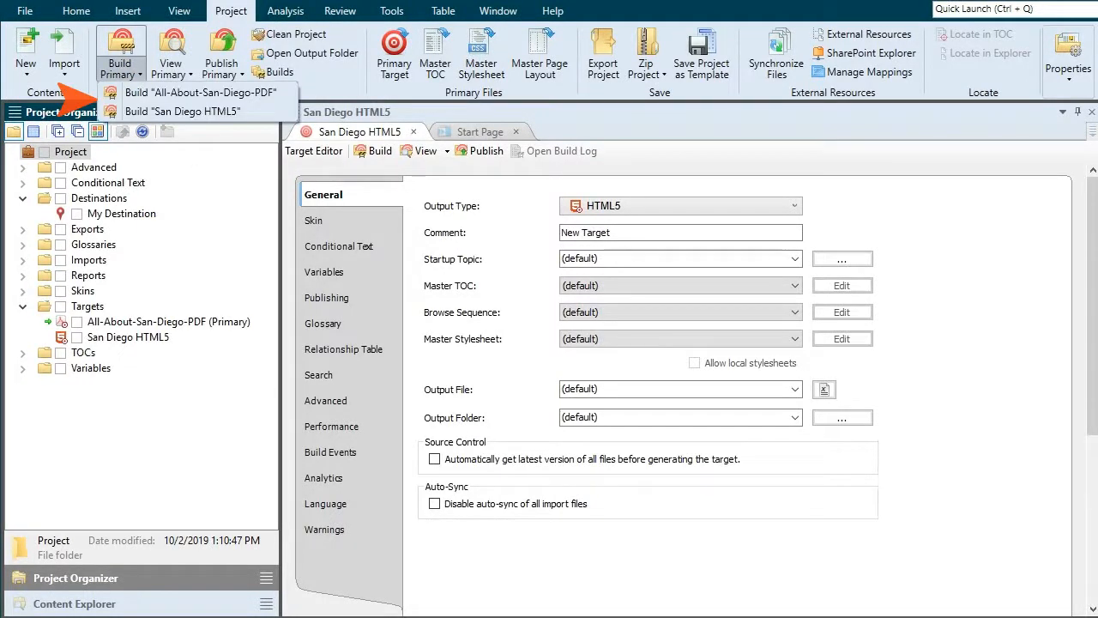
{"action": "key", "text": "Escape"}
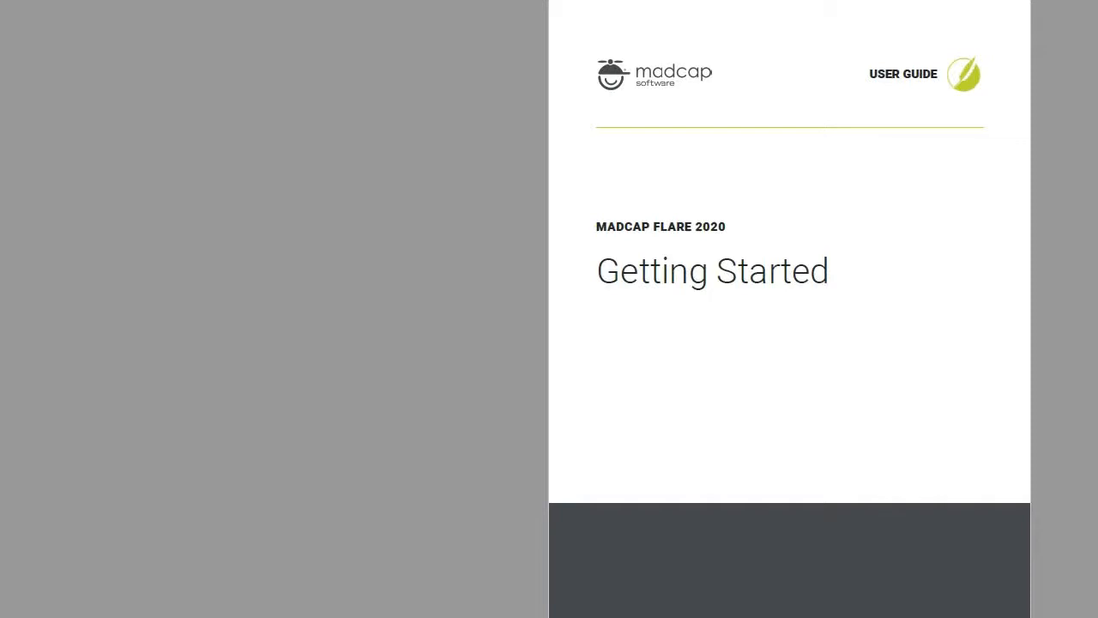
Step: Page through the Getting Started user guide from its cover to the Chapter 1 introduction
{"action": "key", "text": "Page_Down"}
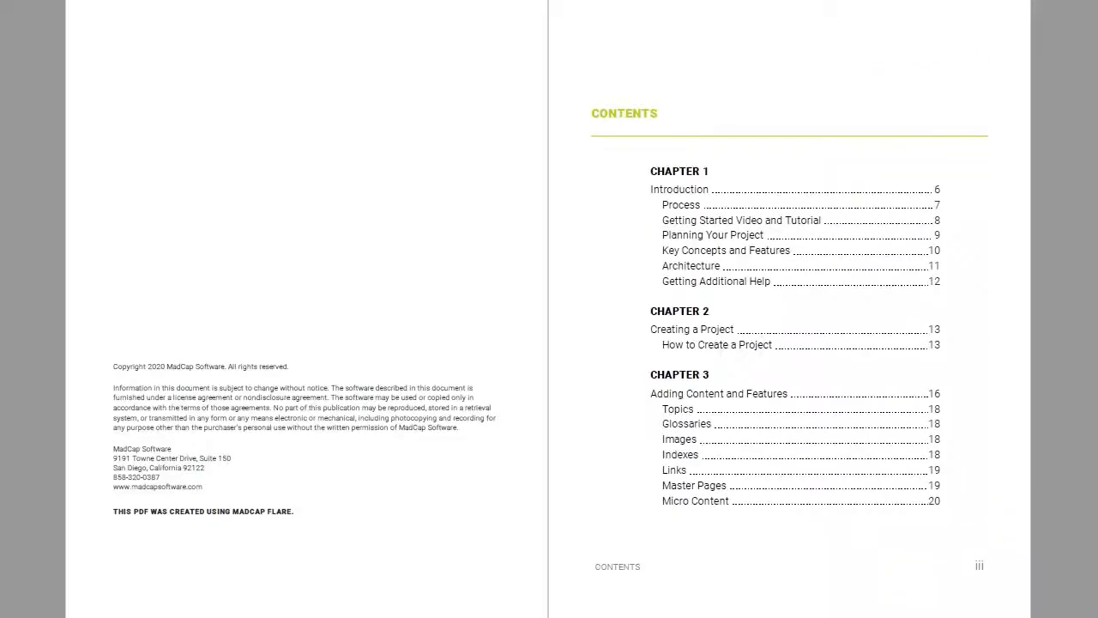
{"action": "key", "text": "Page_Down"}
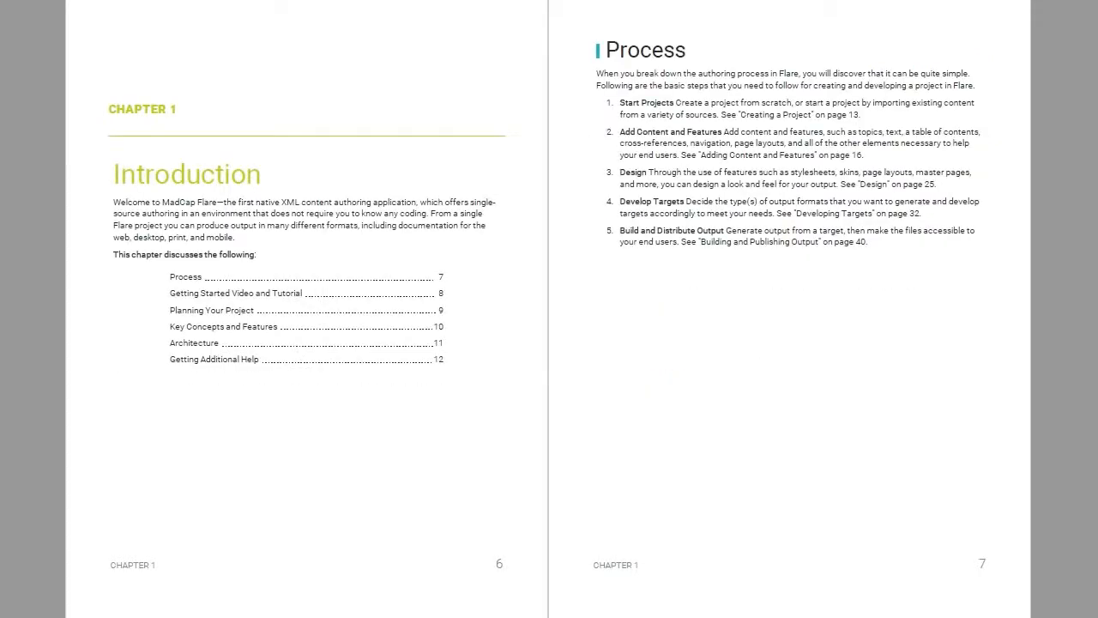